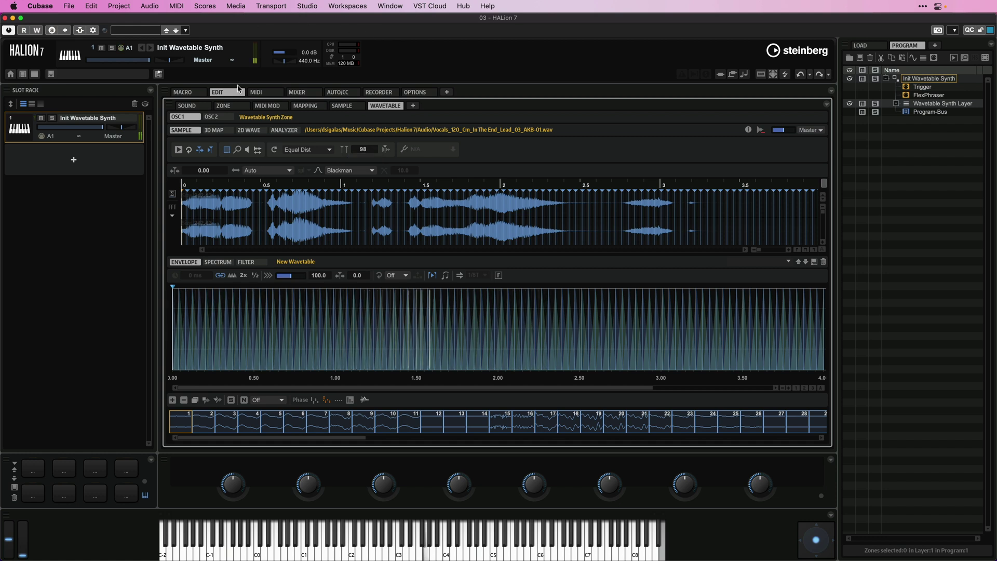
Scroll the Sample page that holds the vocal sample's 98 evenly spaced wavetable markers
scroll(175, 211, "up", 3)
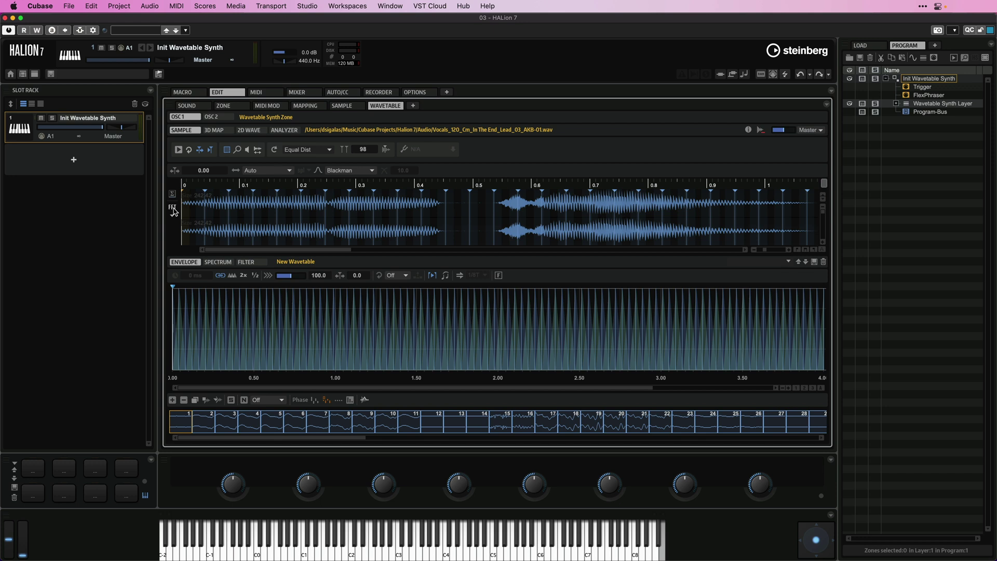
Show the vocal sample as an FFT spectrogram and build the wavetable in Overlap-Add mode at 2x overlap
left_click(173, 207)
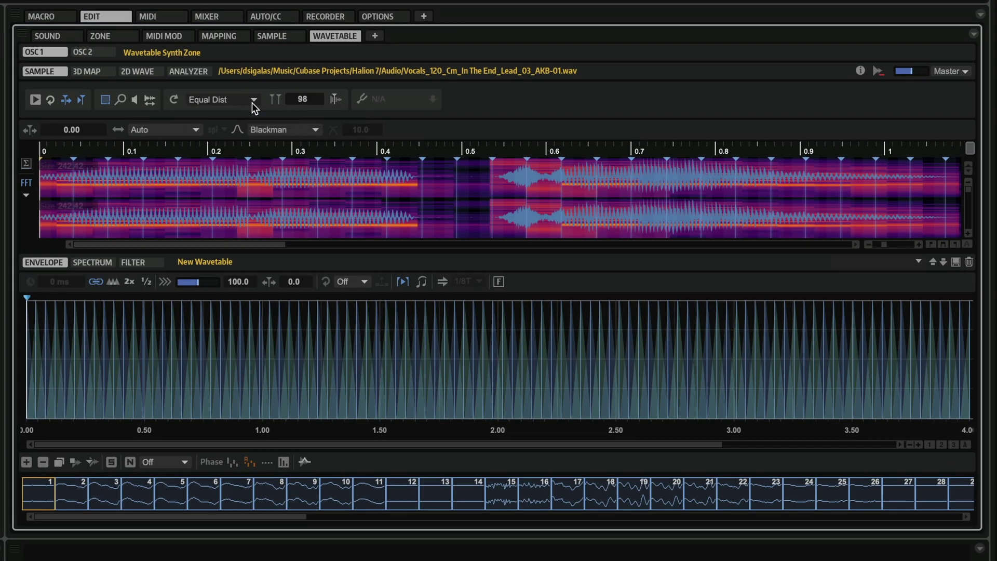
left_click(252, 102)
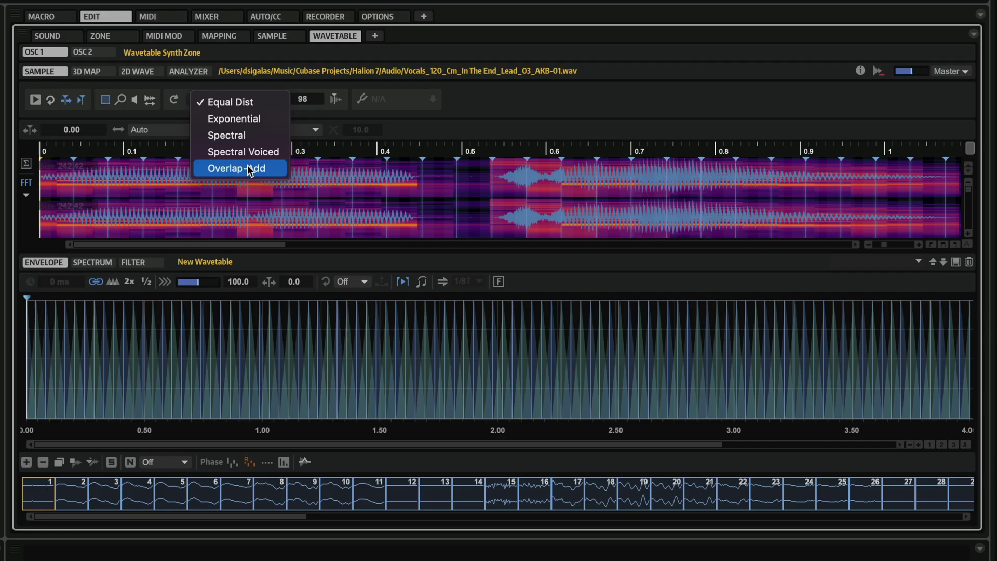
left_click(250, 169)
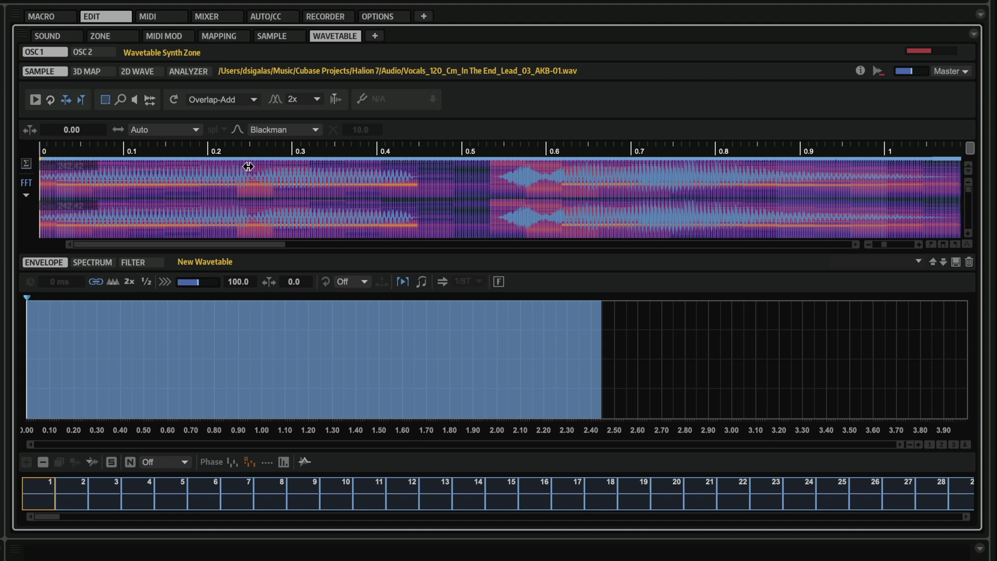
left_click(303, 101)
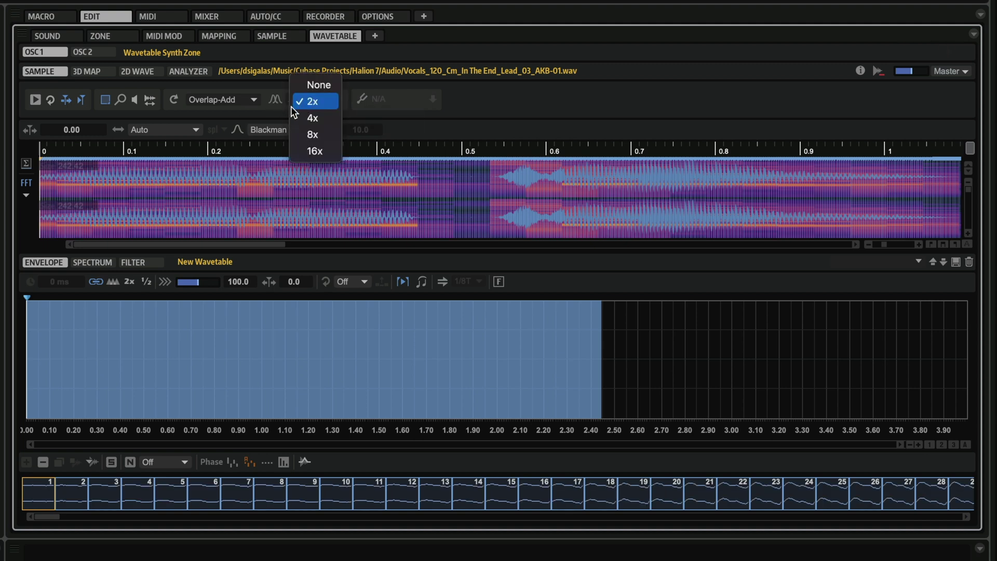
left_click(908, 444)
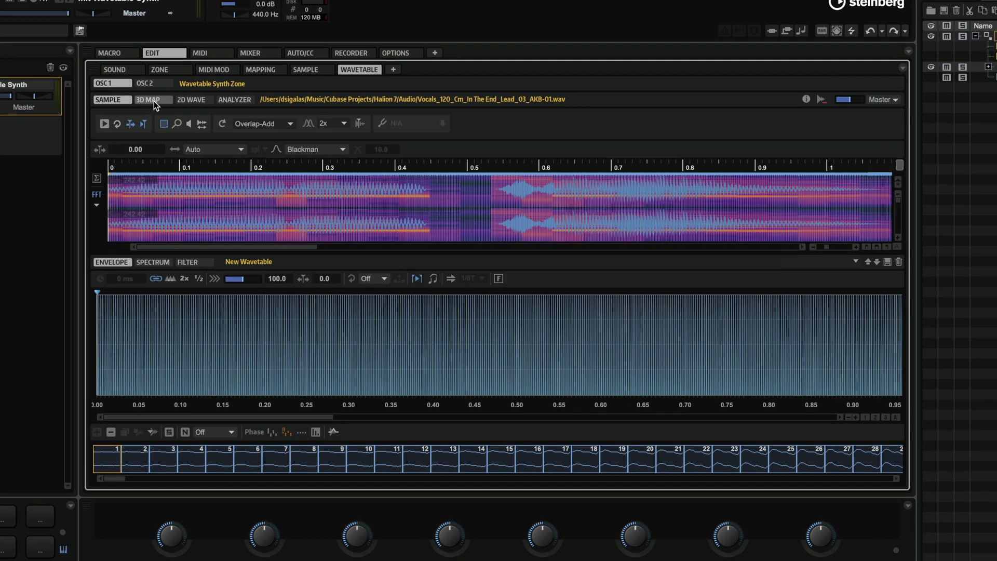
Step through the 3D Map and 2D Wave views to the Analyzer's 20 Hz–20 kHz dB plot
left_click(213, 129)
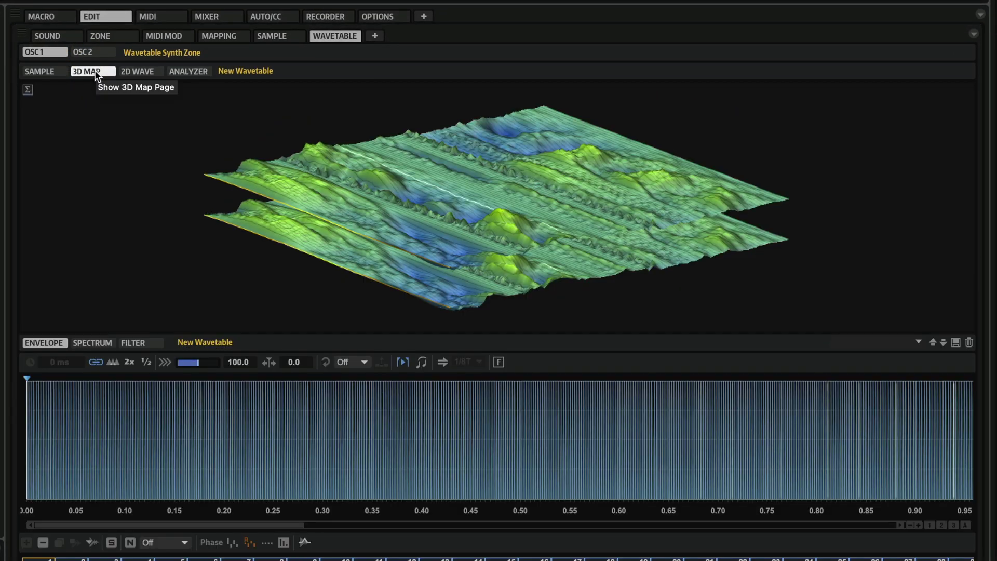
left_click(131, 72)
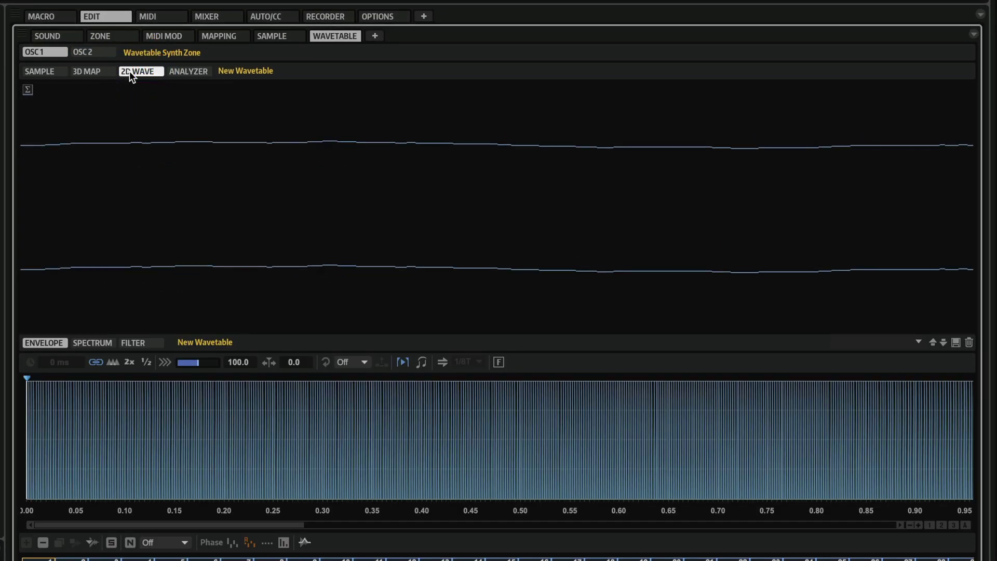
left_click(181, 72)
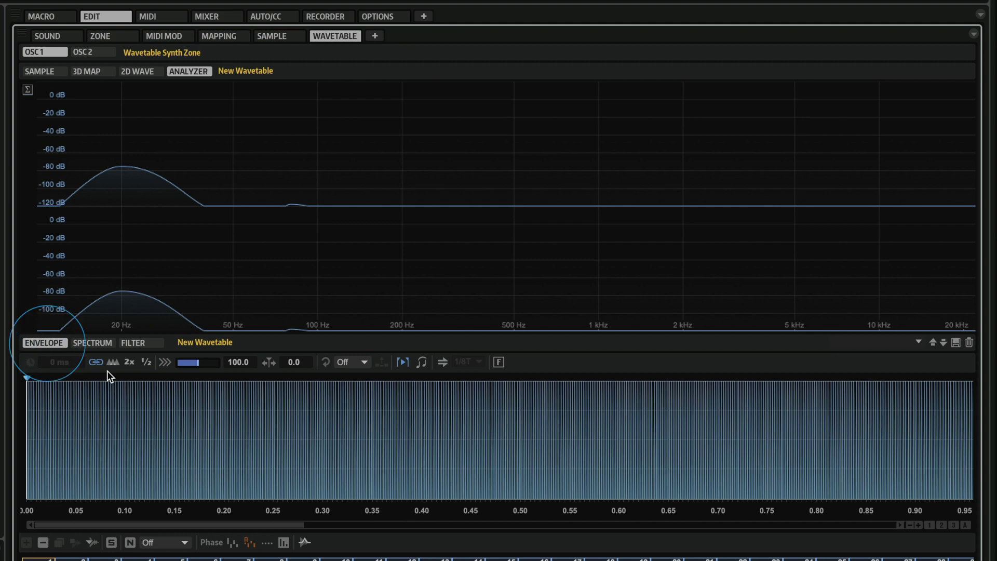
Redraw the wave's upper partials as a rising ramp in the Spectrum editor
left_click(98, 343)
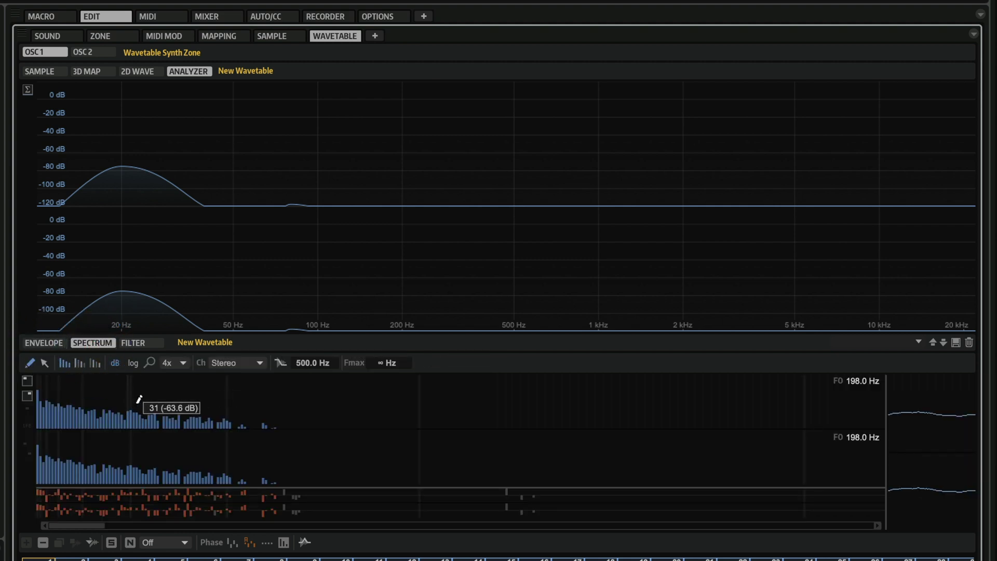
left_click_drag(250, 378, 248, 390)
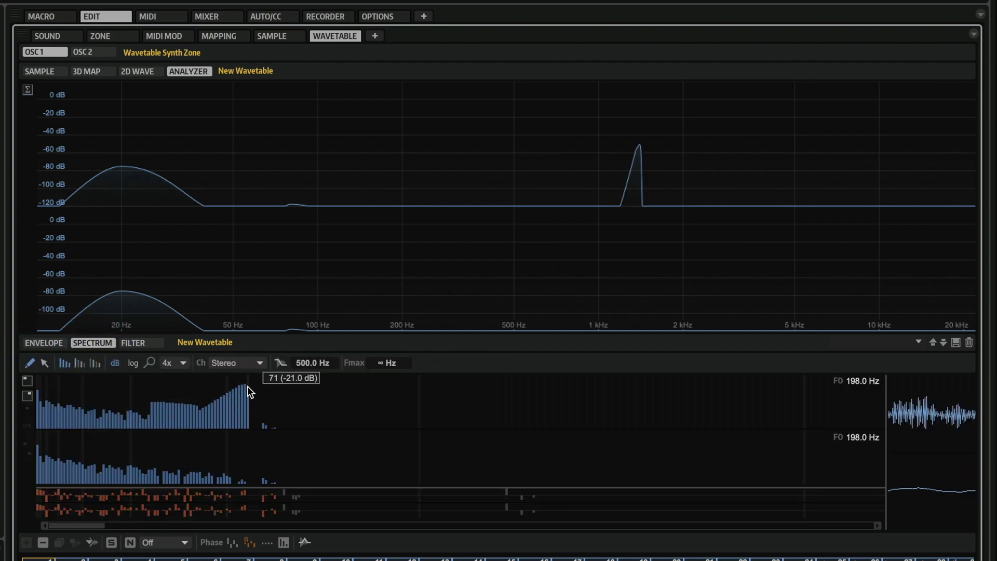
left_click(137, 343)
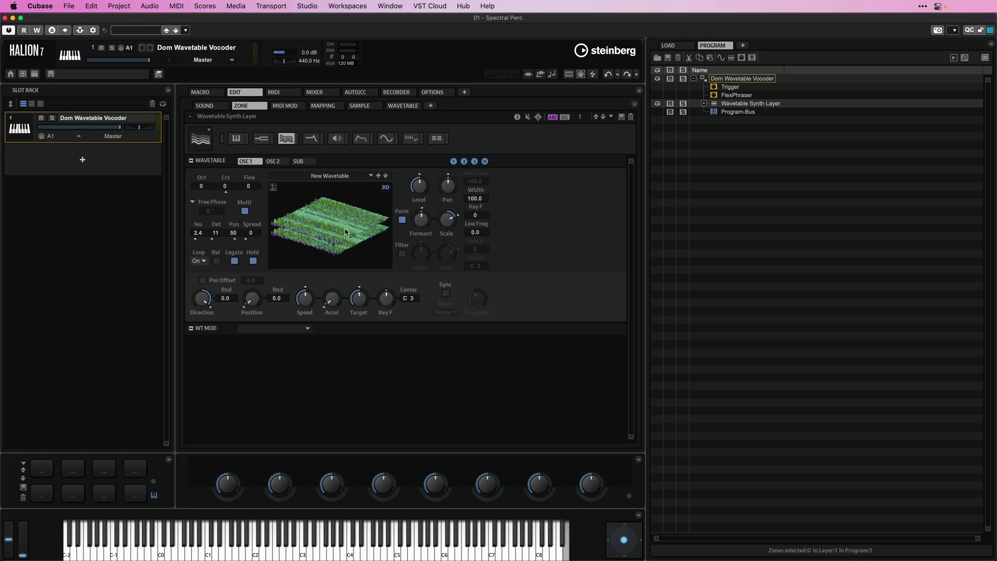
Release Hold, set the wavetable Loop to On, and raise the wavetable Speed to about 60.9
left_click_drag(346, 232, 338, 234)
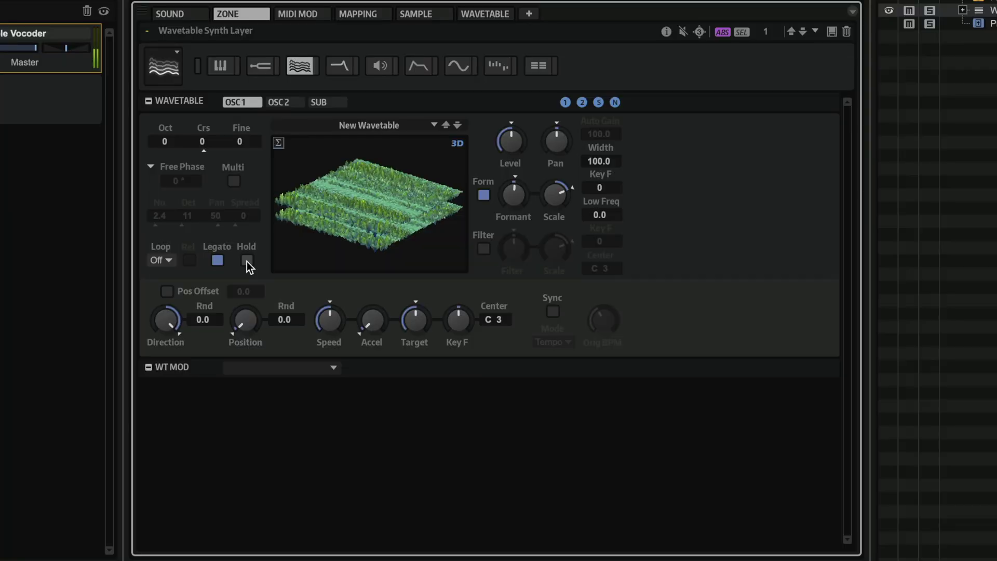
left_click(247, 260)
left_click(166, 260)
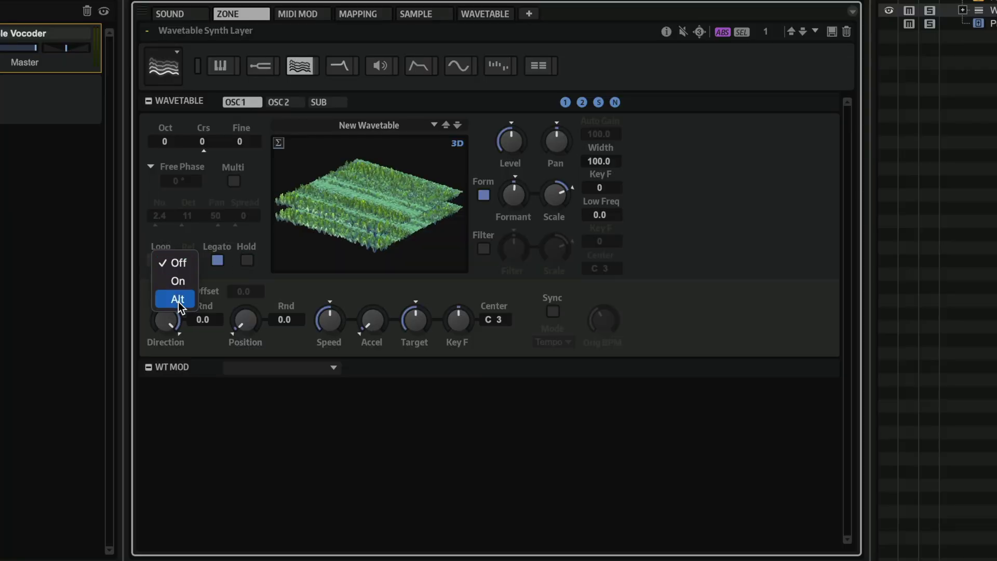
left_click(179, 284)
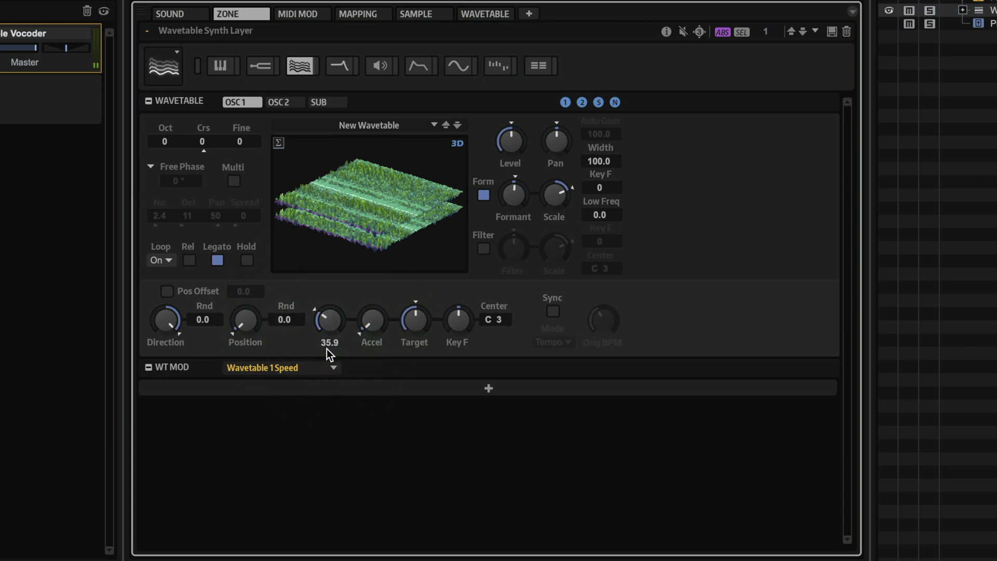
left_click_drag(327, 349, 332, 309)
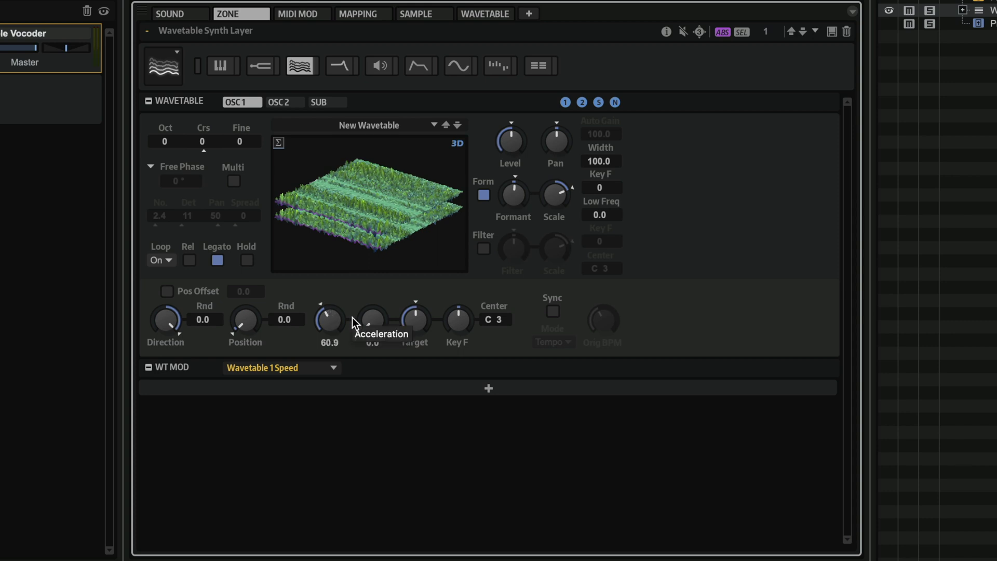
Make acceleration the modulation target with a lower target speed, then enable Legato and Multi for OSC 1
left_click(366, 319)
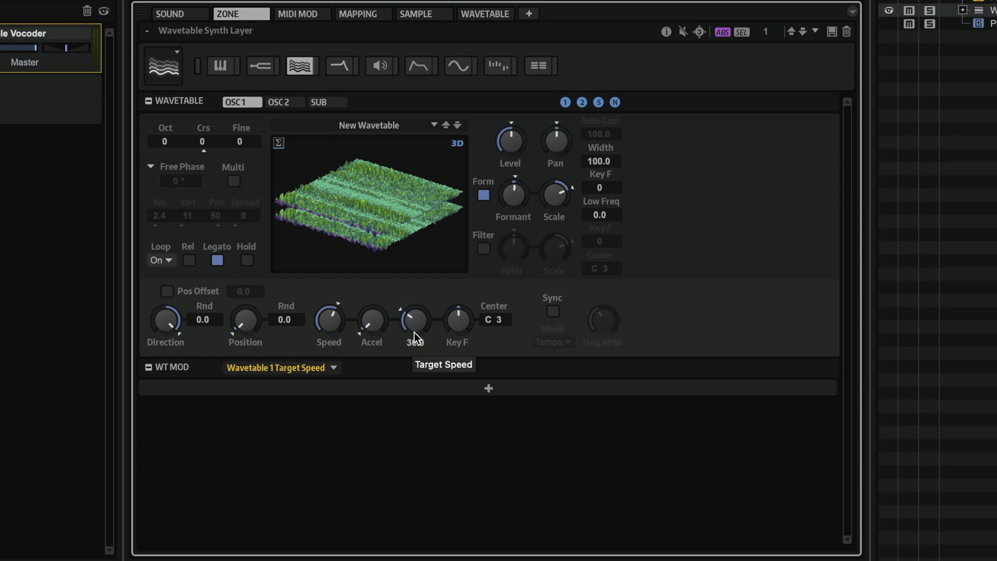
left_click(370, 314)
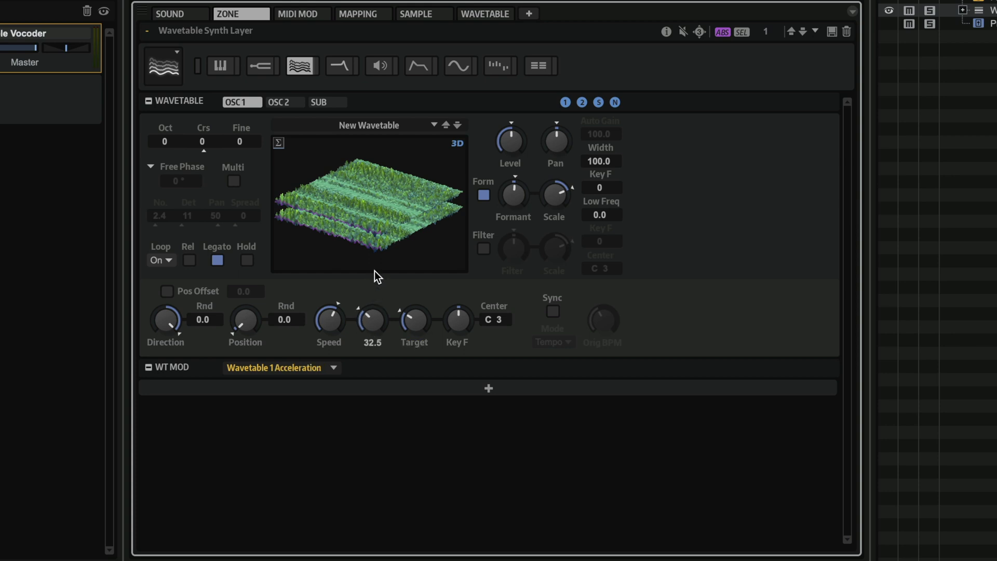
left_click_drag(413, 318, 413, 325)
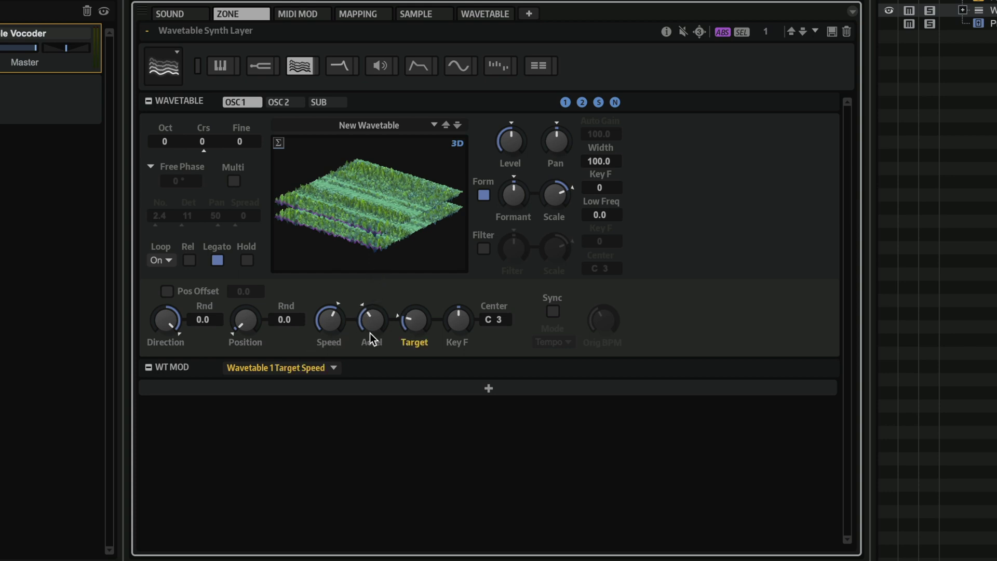
mouse_move(421, 350)
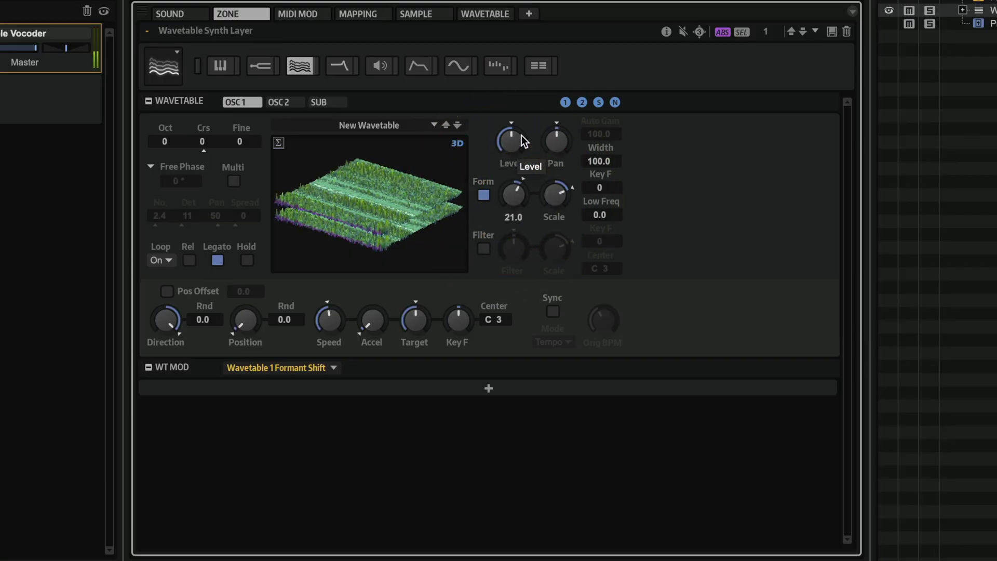
left_click(217, 261)
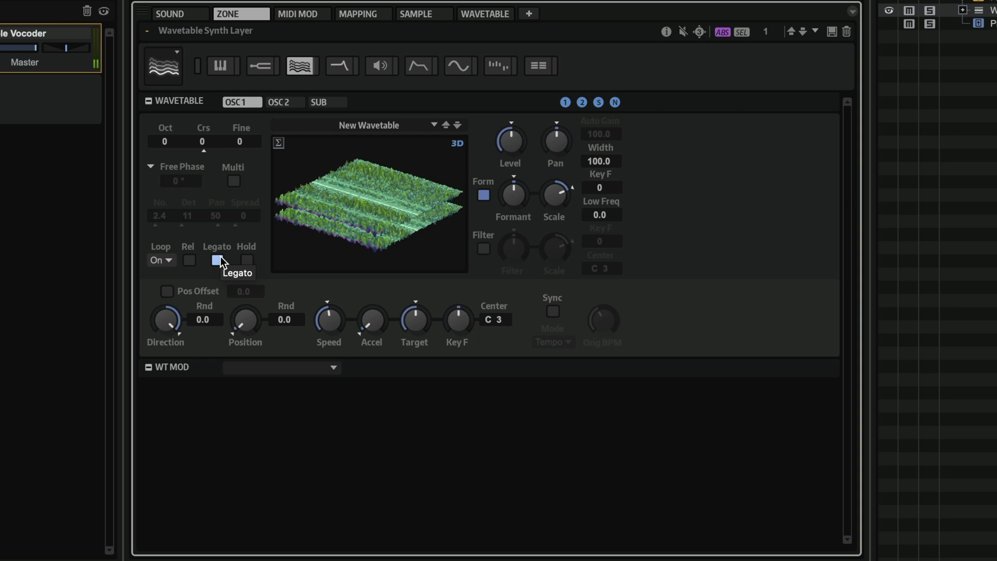
left_click(234, 181)
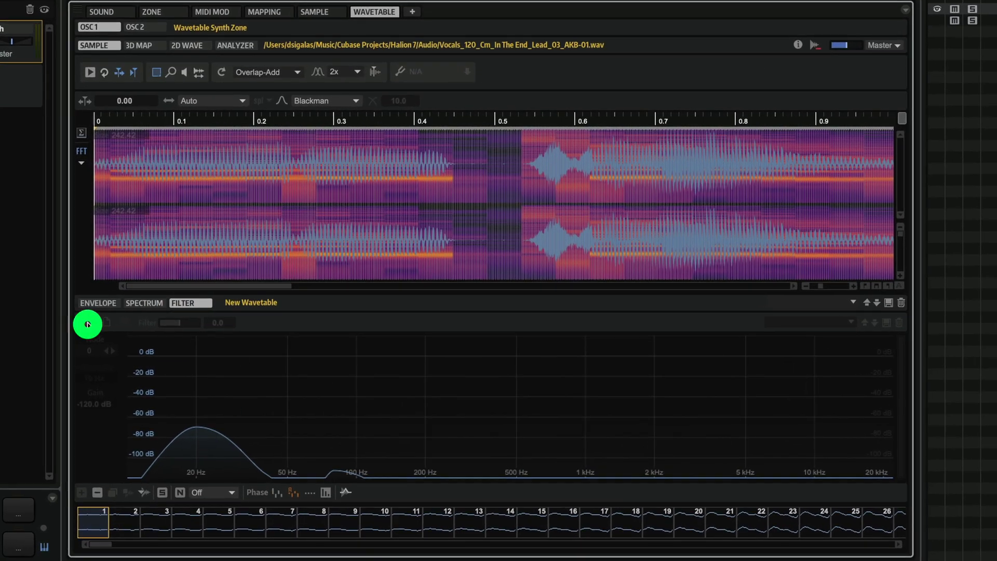
Enable the wavetable filter and add nodes near 385 Hz and 971 Hz, pulling one into a deep notch
left_click(86, 323)
left_click(491, 356)
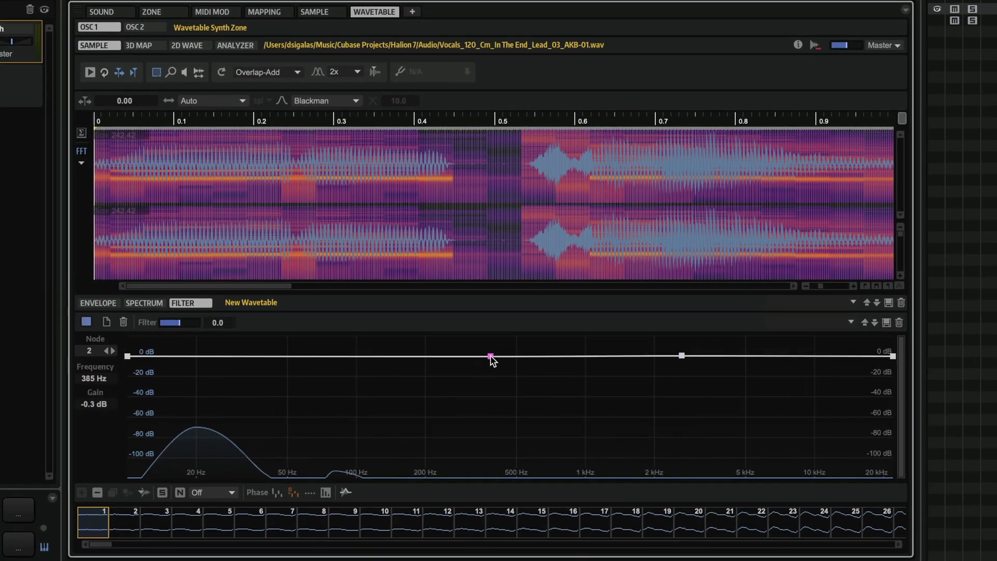
left_click(582, 355)
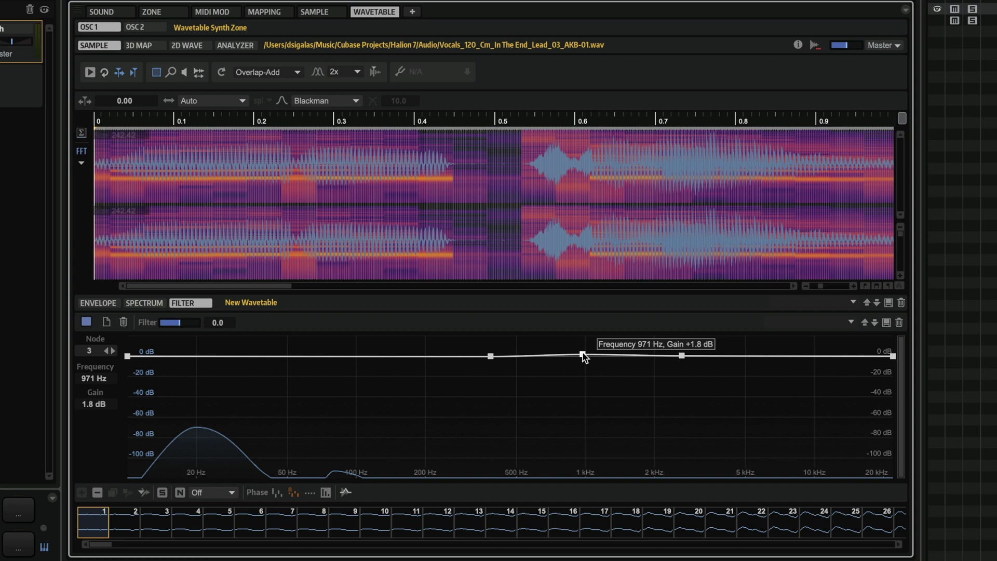
left_click_drag(582, 355, 576, 401)
Try the Brickwall Bandpass, Bass Ah and Alt Eh vowel filter presets on the wave
left_click(850, 322)
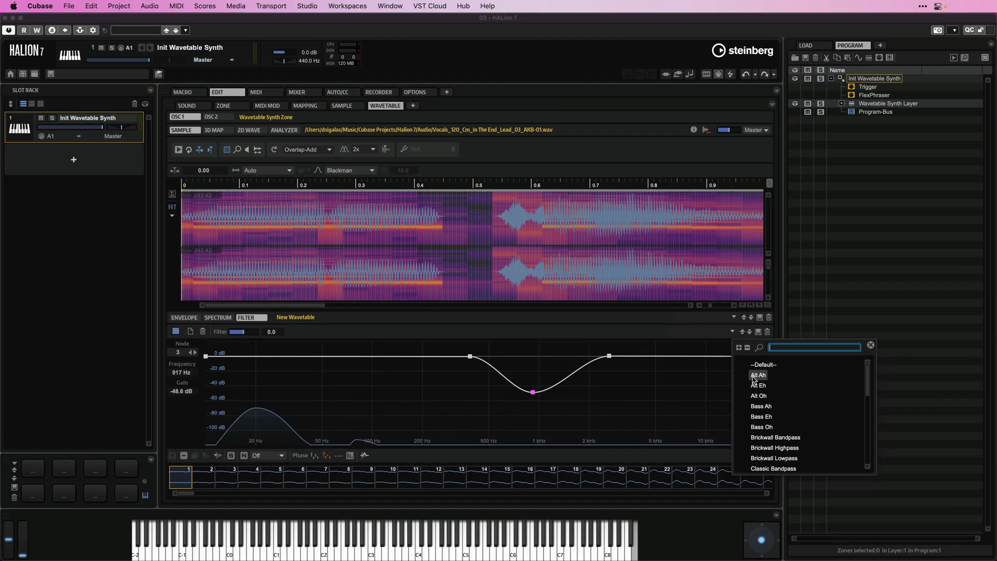
left_click(770, 438)
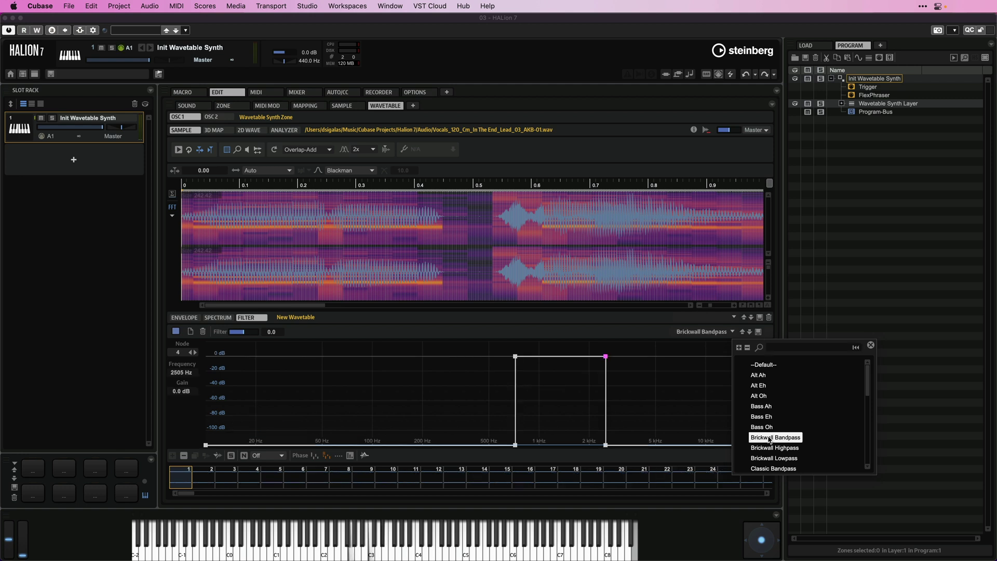
left_click(761, 406)
left_click(759, 386)
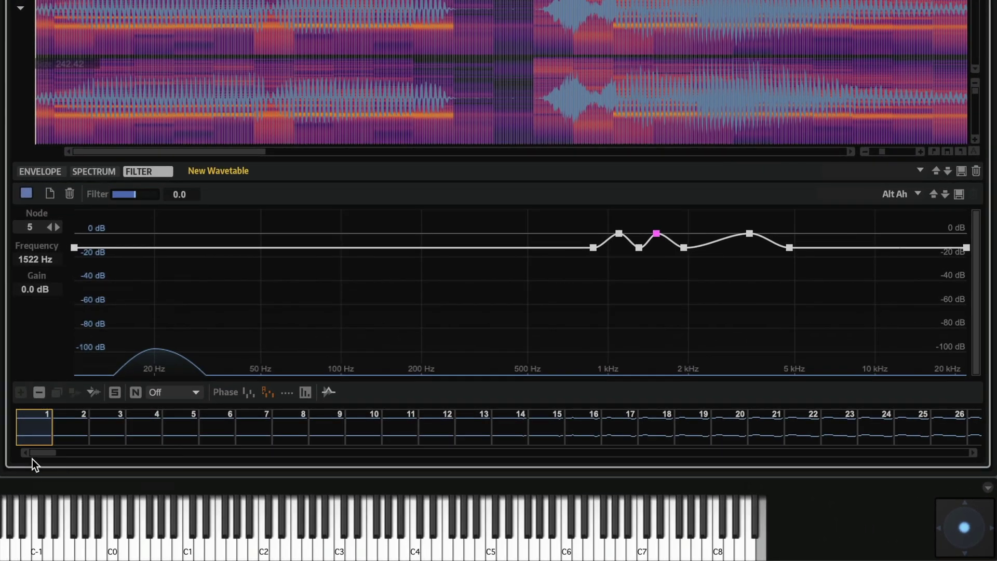
left_click_drag(32, 459, 971, 452)
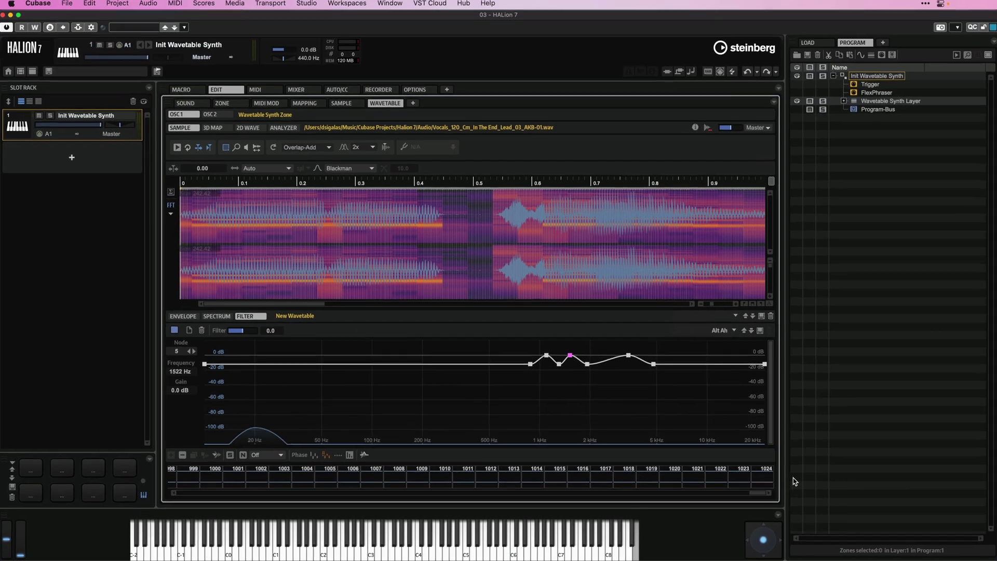
Give the last wave a Brickwall Lowpass filter and the first wave a Brickwall Highpass filter
left_click(733, 331)
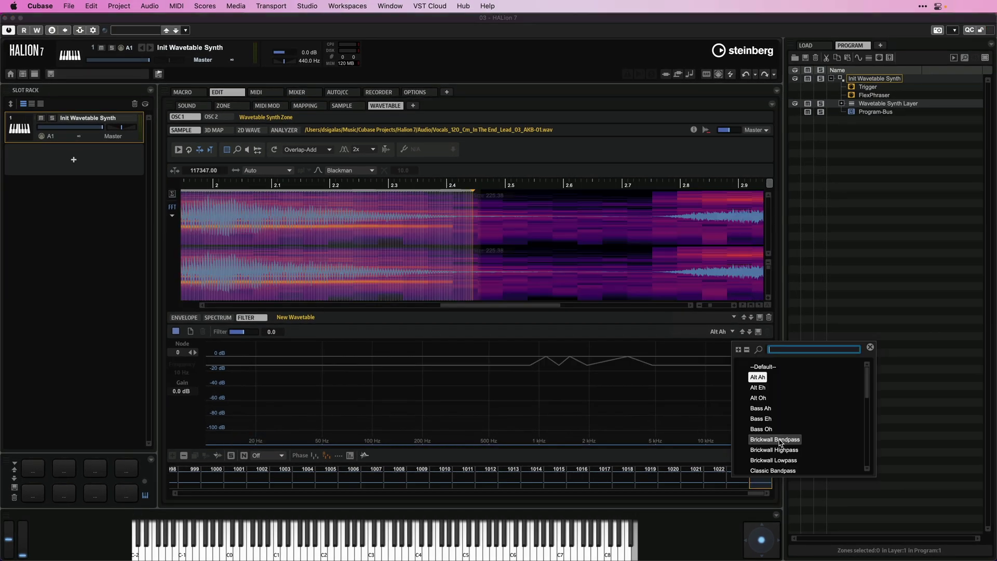
left_click(772, 460)
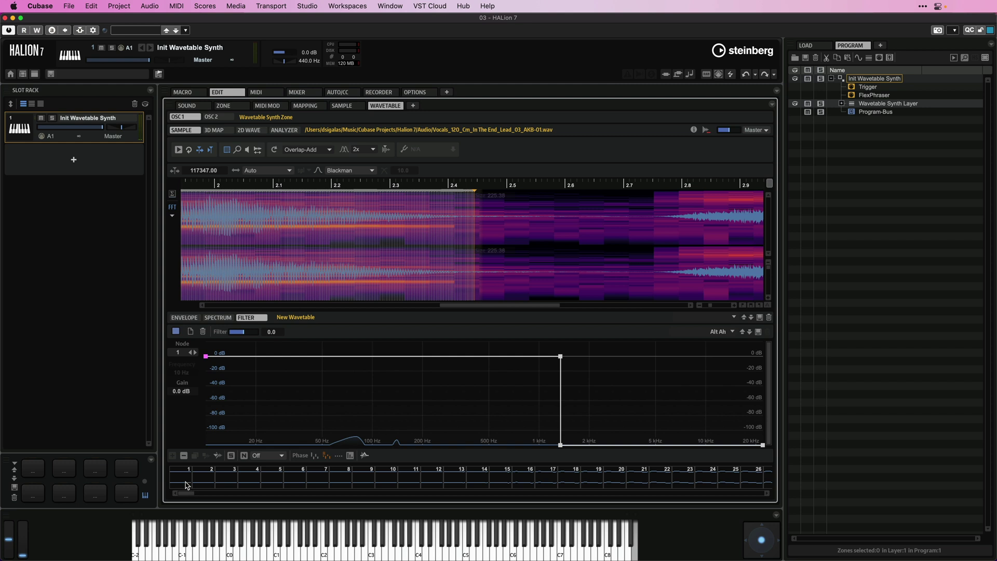
left_click(187, 485)
left_click(727, 334)
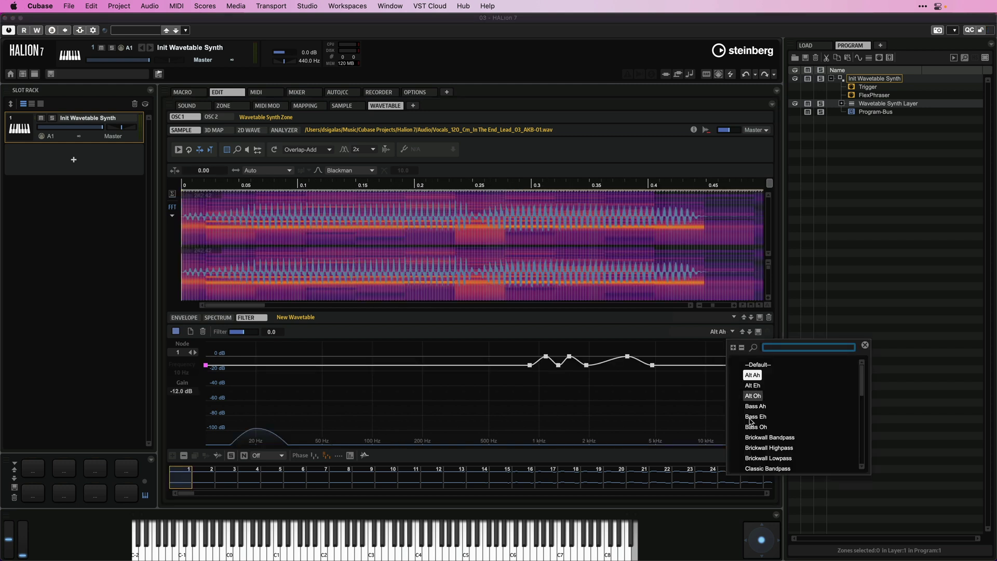
left_click(759, 449)
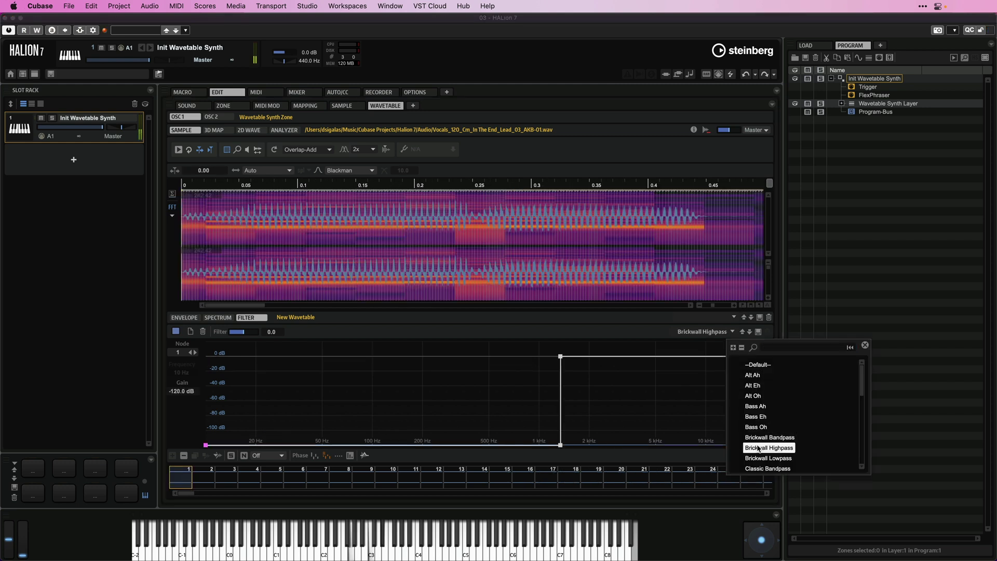
left_click(798, 287)
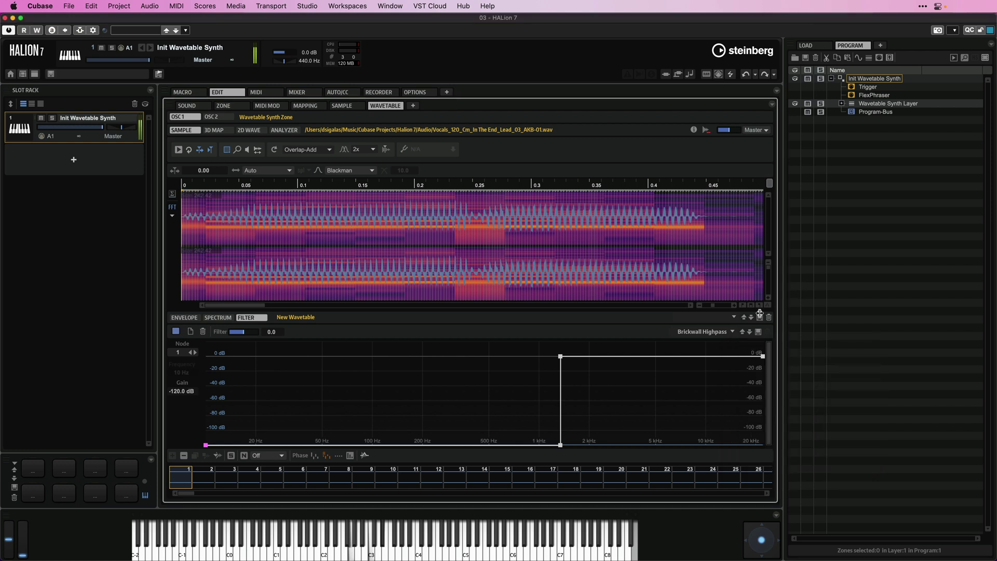
Select middle wave 514 and give it the Alt Eh vowel filter preset
left_click_drag(191, 493, 472, 493)
left_click(456, 475)
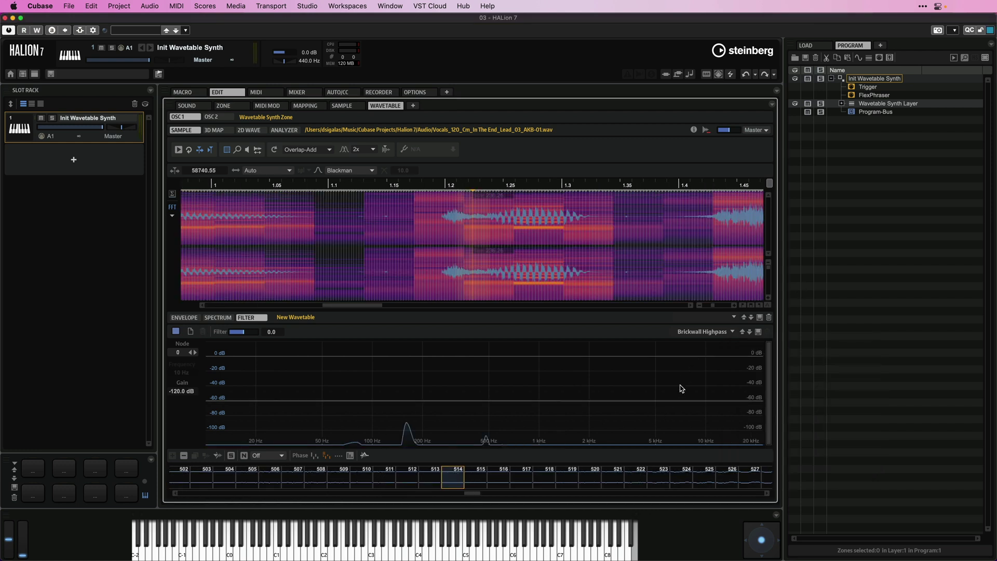
left_click(693, 334)
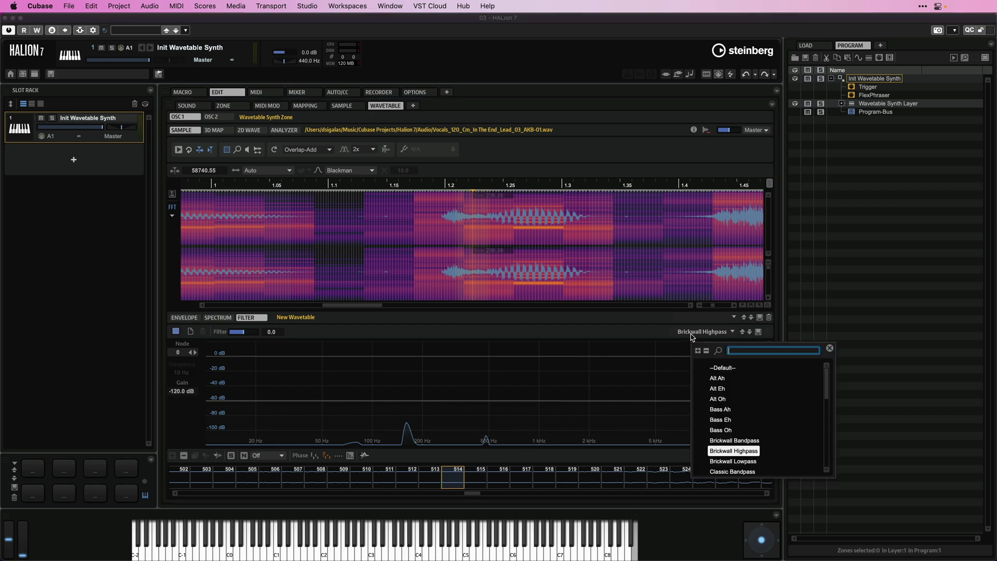
left_click(712, 390)
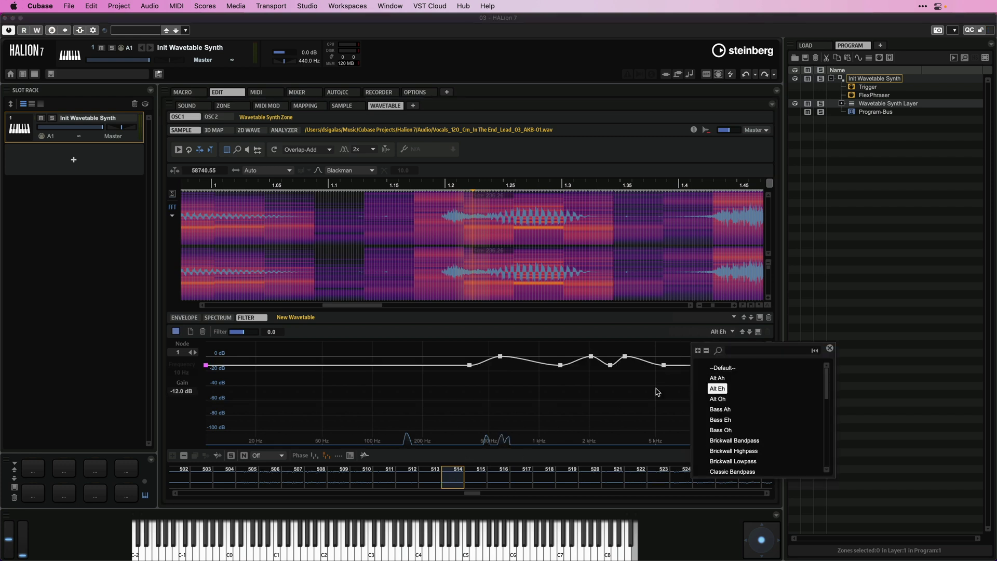
left_click(552, 325)
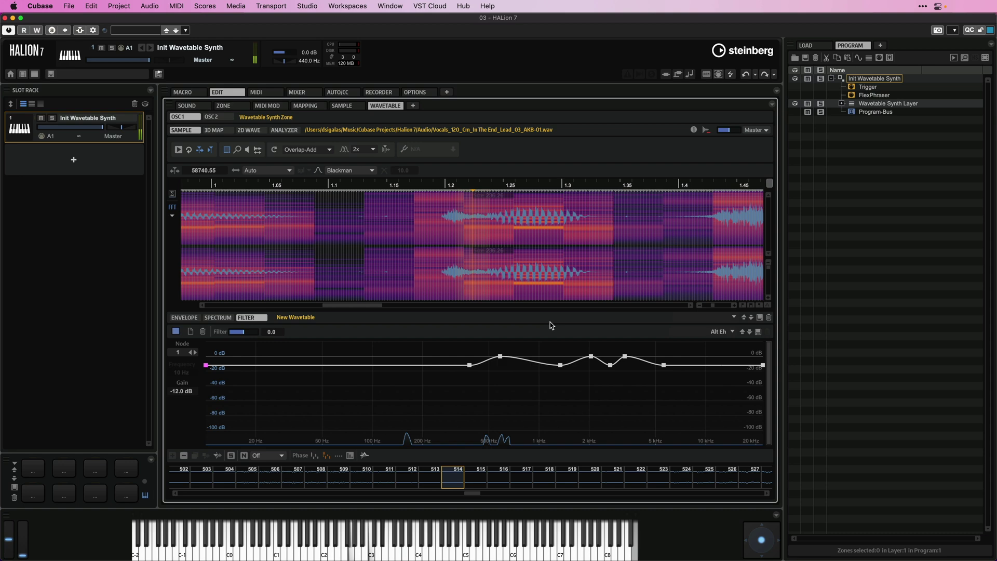